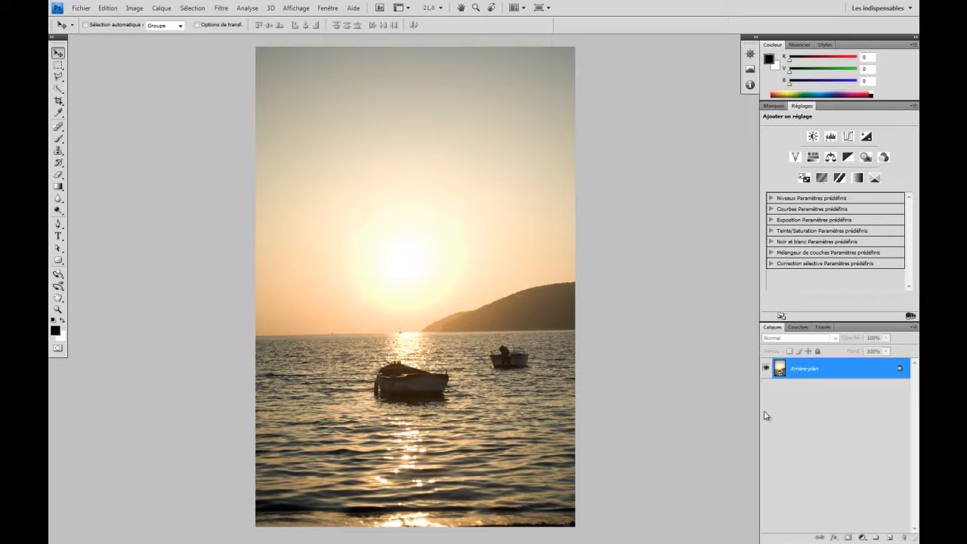
# Add a Balance des couleurs adjustment layer with midtones at +62 Cyan–Rouge, -34 Magenta–Vert and -65 Jaune–Bleu.
pyautogui.click(862, 538)
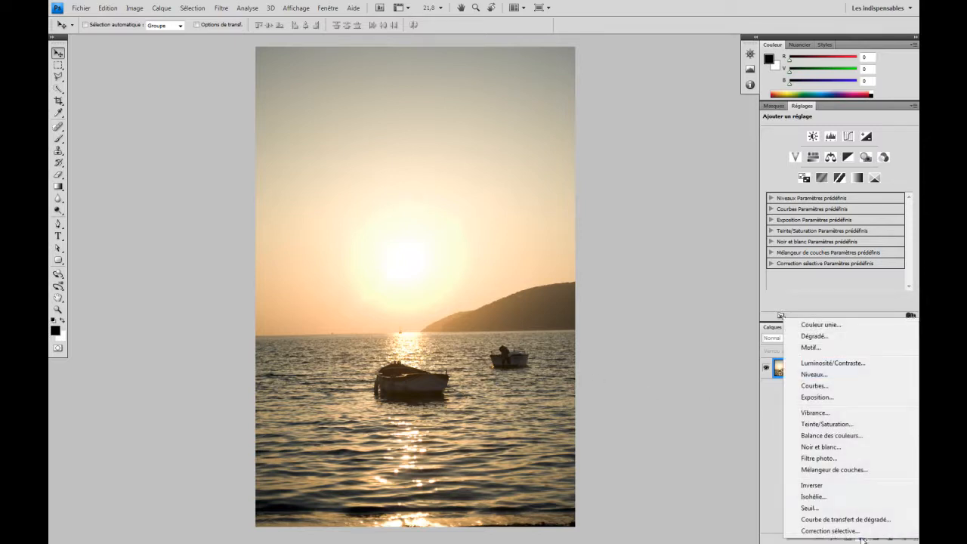
pyautogui.click(837, 442)
pyautogui.moveTo(803, 106); pyautogui.dragTo(570, 204)
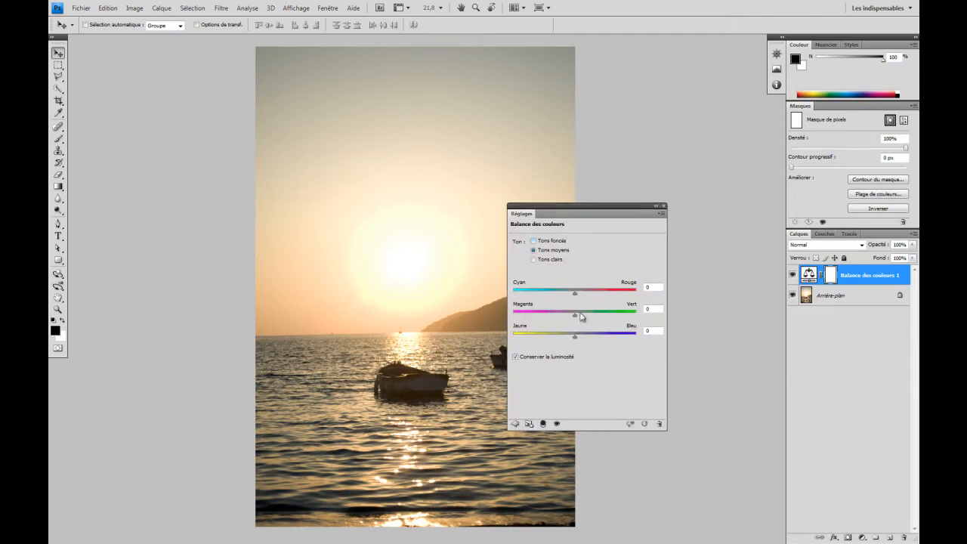
pyautogui.moveTo(574, 338); pyautogui.dragTo(530, 339)
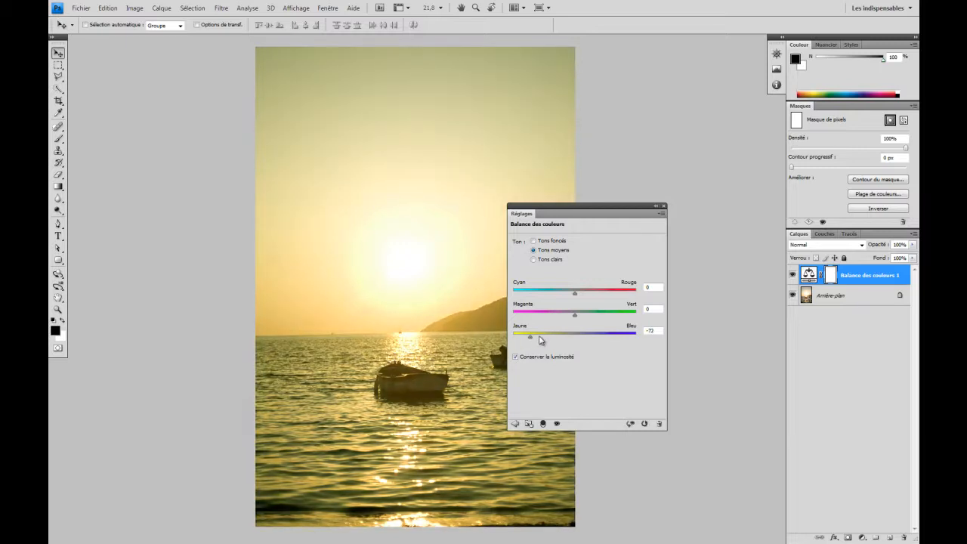
pyautogui.moveTo(574, 315); pyautogui.dragTo(605, 294)
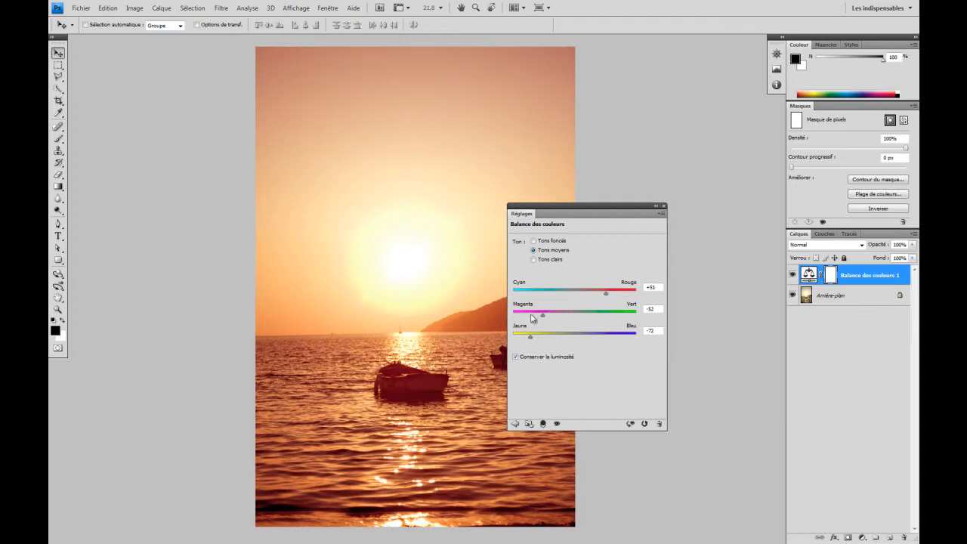
pyautogui.moveTo(544, 317); pyautogui.dragTo(555, 320)
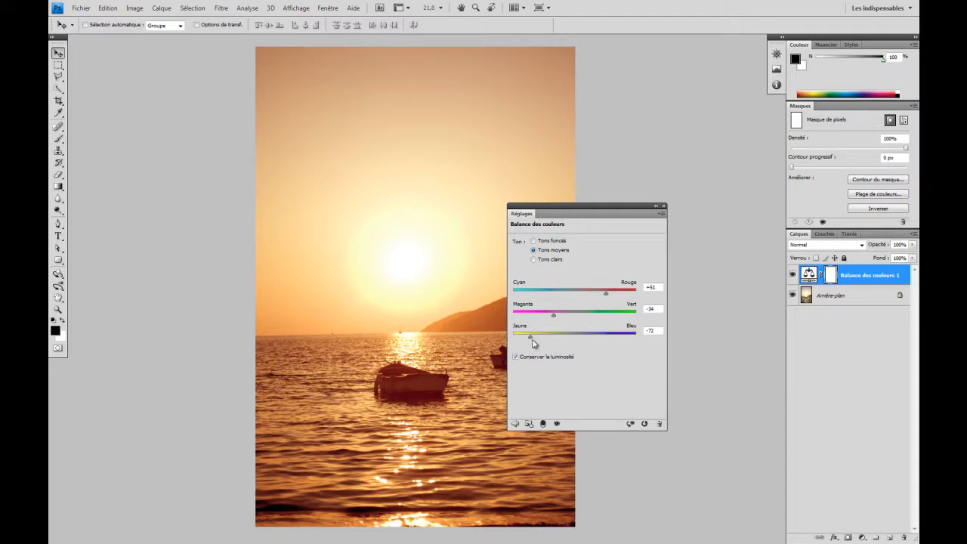
pyautogui.moveTo(530, 337)
pyautogui.mouseDown()
pyautogui.moveTo(581, 340)
pyautogui.moveTo(534, 341)
pyautogui.mouseUp()
pyautogui.moveTo(606, 292)
pyautogui.mouseDown()
pyautogui.moveTo(566, 291)
pyautogui.moveTo(615, 300)
pyautogui.mouseUp()
pyautogui.moveTo(520, 216); pyautogui.dragTo(799, 110)
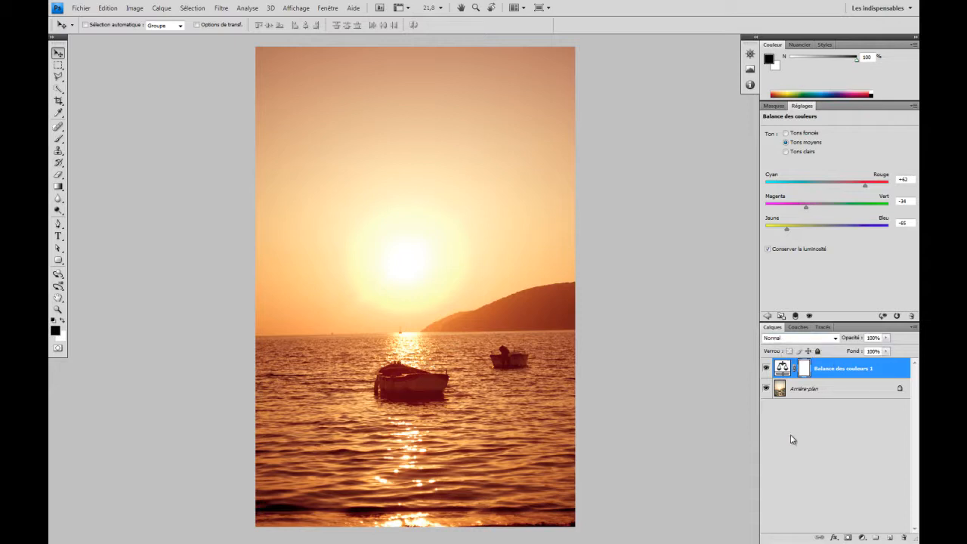
# Try the Lumière tamisée blend mode on the colour balance layer, compare it with the layer hidden, and return to Normal.
pyautogui.click(797, 344)
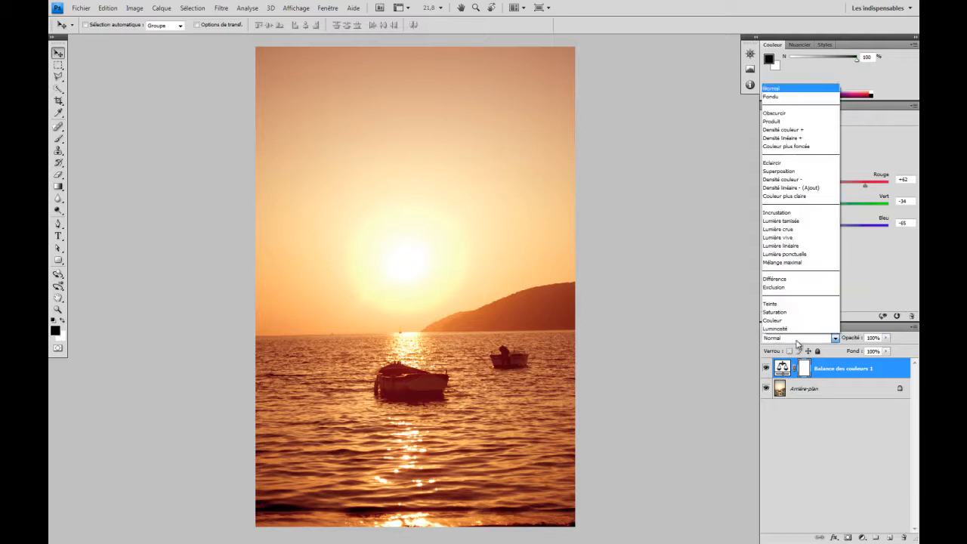
pyautogui.click(789, 222)
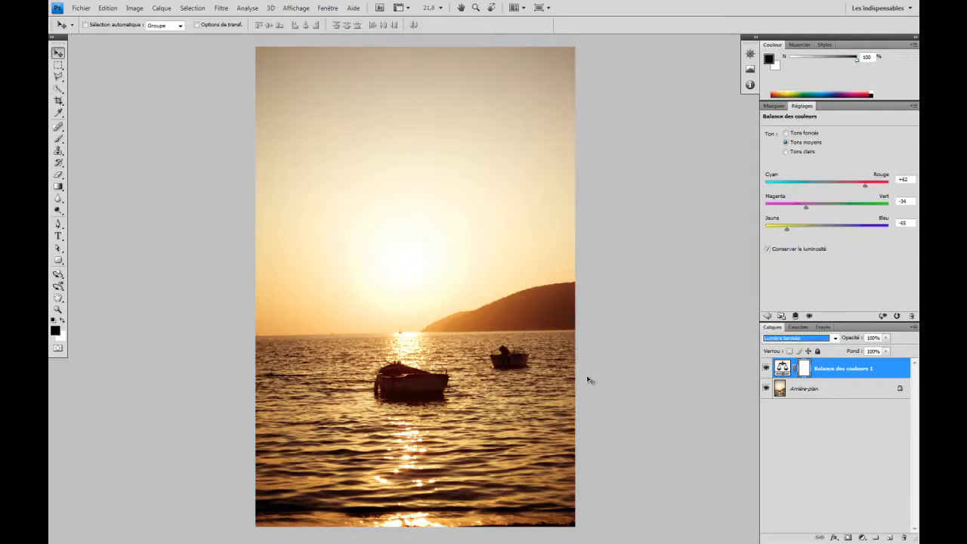
pyautogui.click(766, 368)
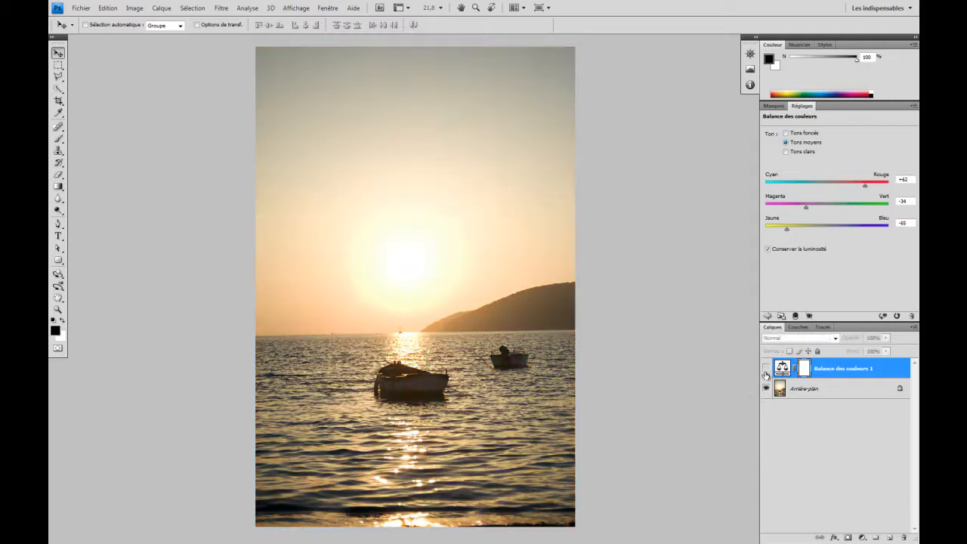
pyautogui.click(766, 368)
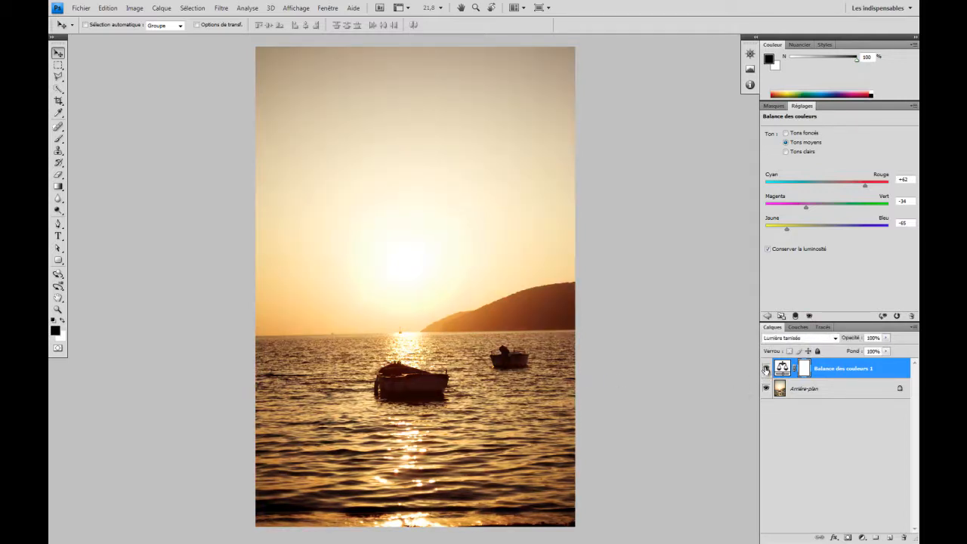
pyautogui.click(766, 368)
pyautogui.click(766, 368)
pyautogui.click(766, 368)
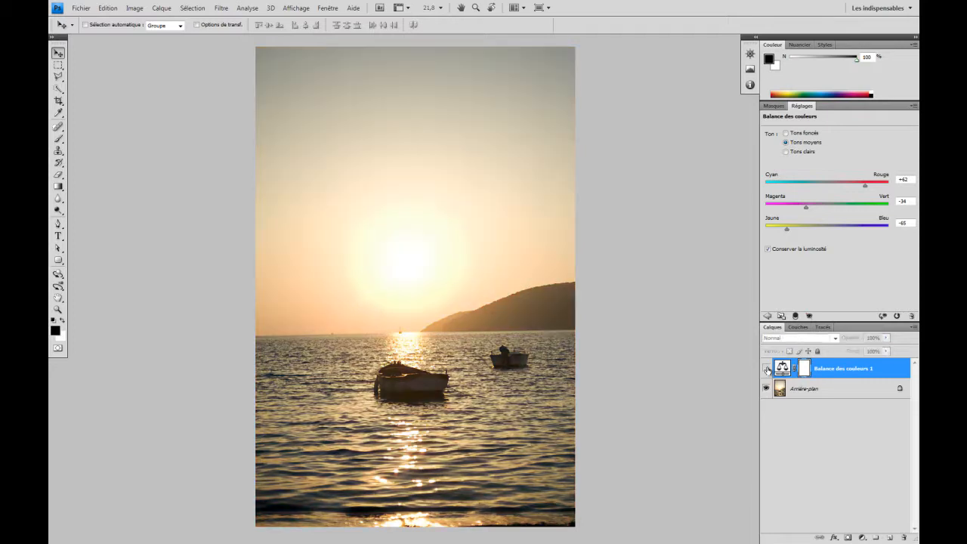
pyautogui.click(766, 368)
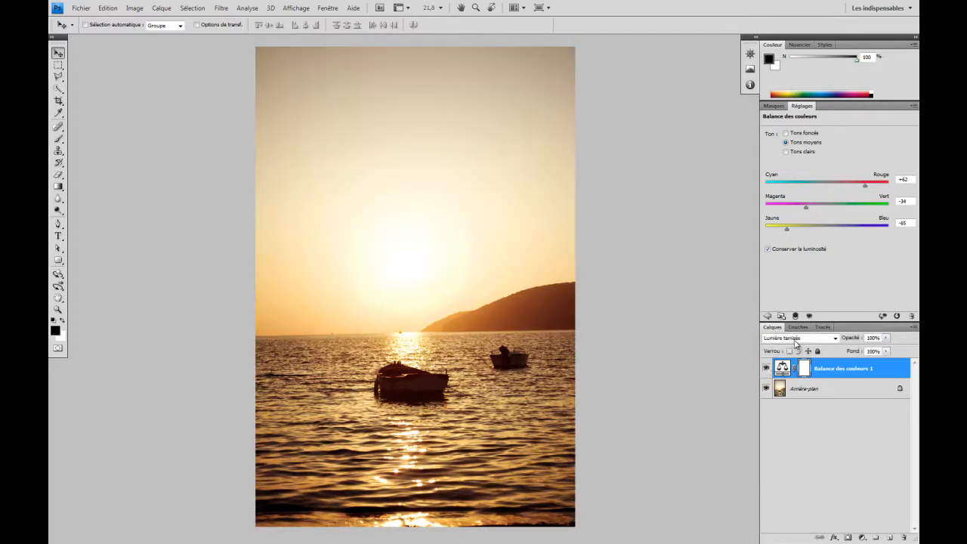
pyautogui.click(795, 345)
pyautogui.click(800, 88)
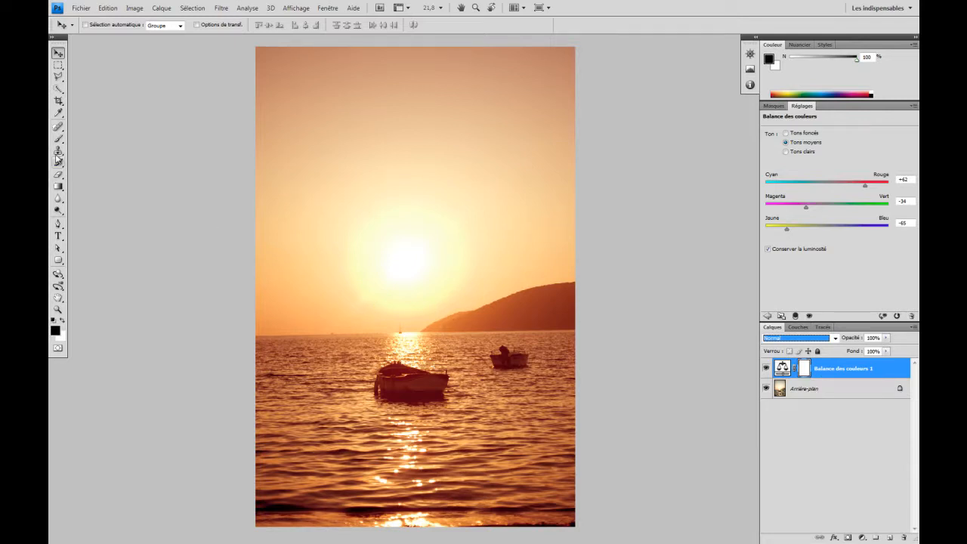
# Paint black on the colour balance layer's mask over the sun and the centre of the photo with an 1800 px brush.
pyautogui.click(161, 188)
pyautogui.click(58, 139)
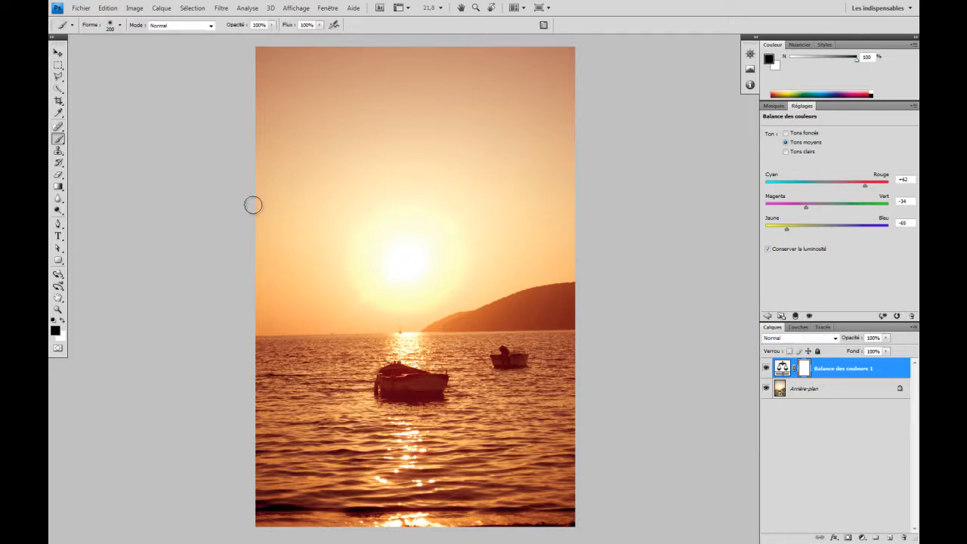
pyautogui.press('[')
pyautogui.press('[')
pyautogui.press('[')
pyautogui.press('[')
pyautogui.press('[')
pyautogui.press('[')
pyautogui.press('[')
pyautogui.press('[')
pyautogui.press('[')
pyautogui.press('[')
pyautogui.press('[')
pyautogui.press('[')
pyautogui.press(']')
pyautogui.press(']')
pyautogui.press(']')
pyautogui.press(']')
pyautogui.press(']')
pyautogui.press(']')
pyautogui.press(']')
pyautogui.press(']')
pyautogui.press(']')
pyautogui.press(']')
pyautogui.press(']')
pyautogui.press(']')
pyautogui.press(']')
pyautogui.press(']')
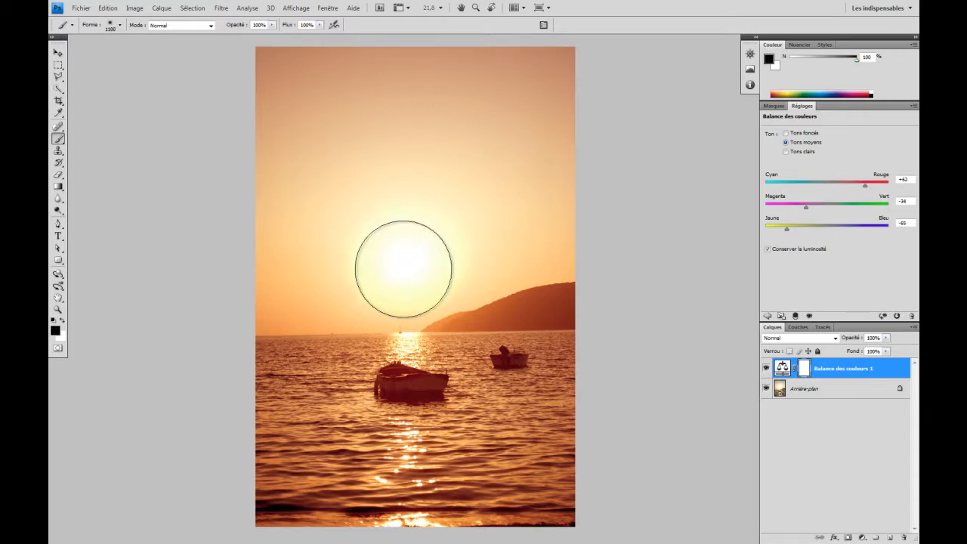
pyautogui.press(']')
pyautogui.press(']')
pyautogui.press(']')
pyautogui.press(']')
pyautogui.press(']')
pyautogui.press(']')
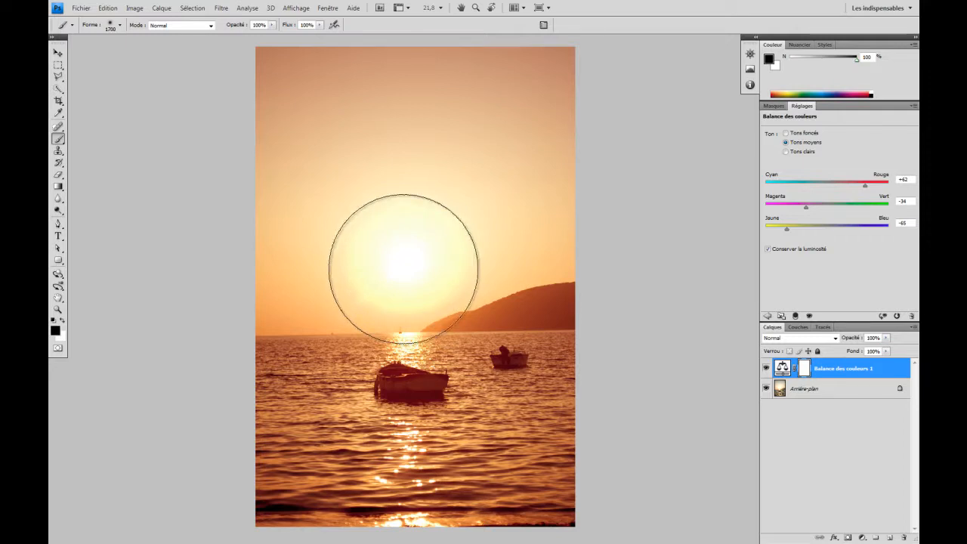
pyautogui.press('[')
pyautogui.press('[')
pyautogui.press(']')
pyautogui.press(']')
pyautogui.press(']')
pyautogui.press(']')
pyautogui.press('[')
pyautogui.press('[')
pyautogui.press('[')
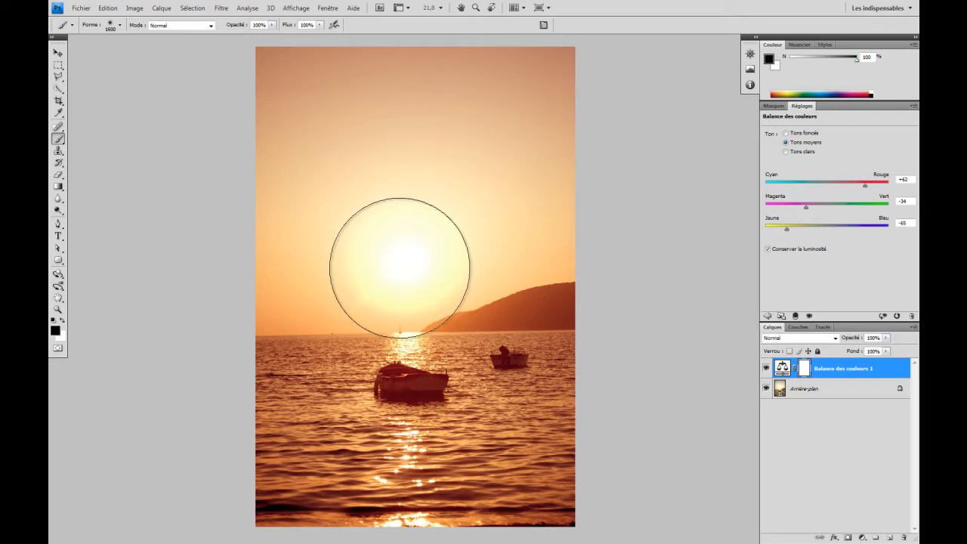
pyautogui.press(']')
pyautogui.press(']')
pyautogui.moveTo(417, 307)
pyautogui.mouseDown()
pyautogui.moveTo(367, 317)
pyautogui.moveTo(446, 344)
pyautogui.moveTo(371, 363)
pyautogui.moveTo(440, 383)
pyautogui.moveTo(426, 239)
pyautogui.moveTo(324, 220)
pyautogui.moveTo(469, 181)
pyautogui.moveTo(386, 327)
pyautogui.moveTo(422, 379)
pyautogui.moveTo(412, 394)
pyautogui.moveTo(473, 337)
pyautogui.moveTo(424, 200)
pyautogui.moveTo(446, 324)
pyautogui.moveTo(385, 377)
pyautogui.mouseUp()
# Duplicate the Balance des couleurs 1 layer and invert the copy's mask.
pyautogui.click(783, 369)
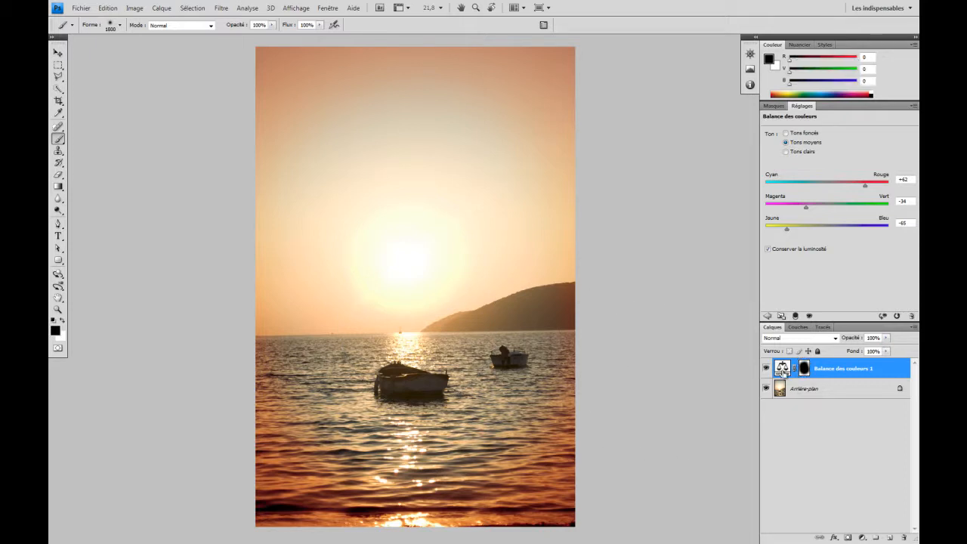
pyautogui.hotkey('ctrl', 'j')
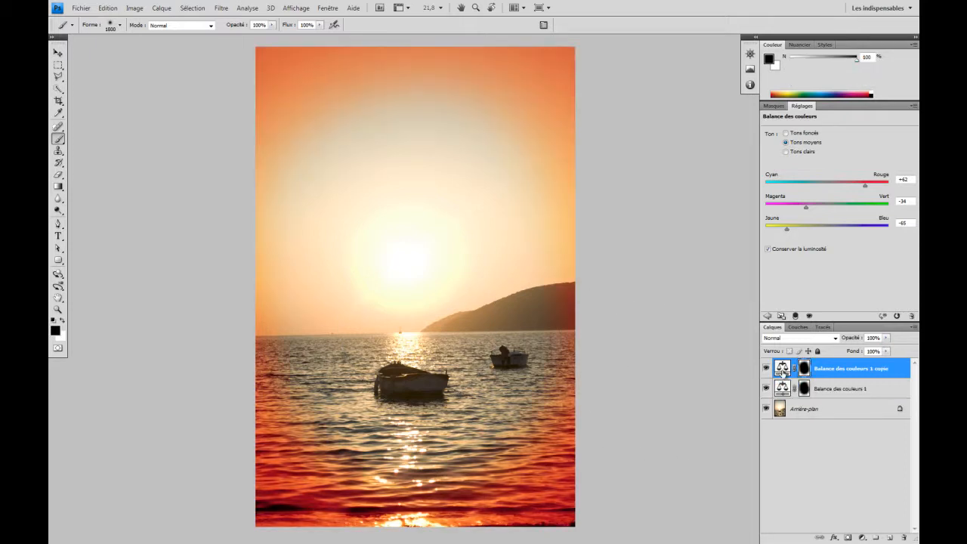
pyautogui.click(804, 369)
pyautogui.hotkey('ctrl', 'i')
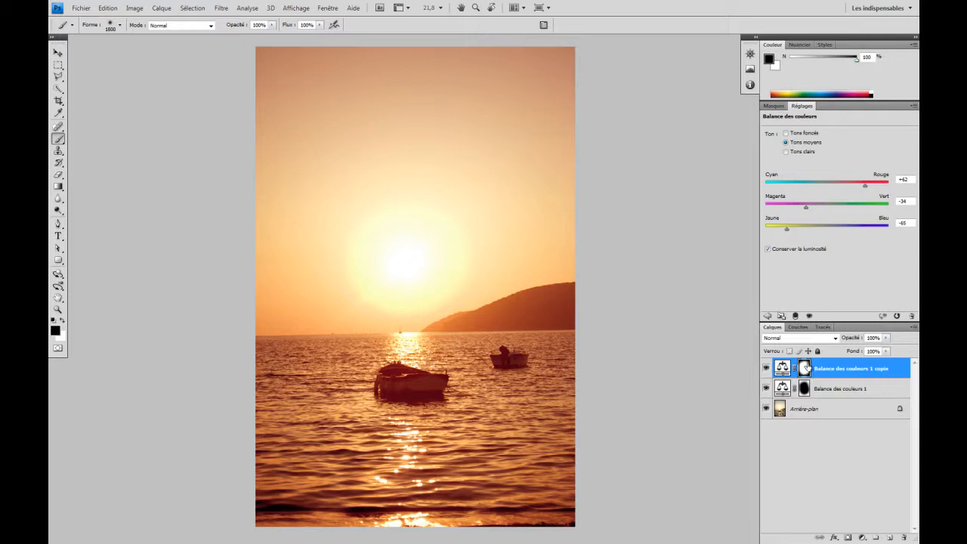
# Set the blend mode of the duplicated colour balance layer to Lumière tamisée.
pyautogui.click(803, 339)
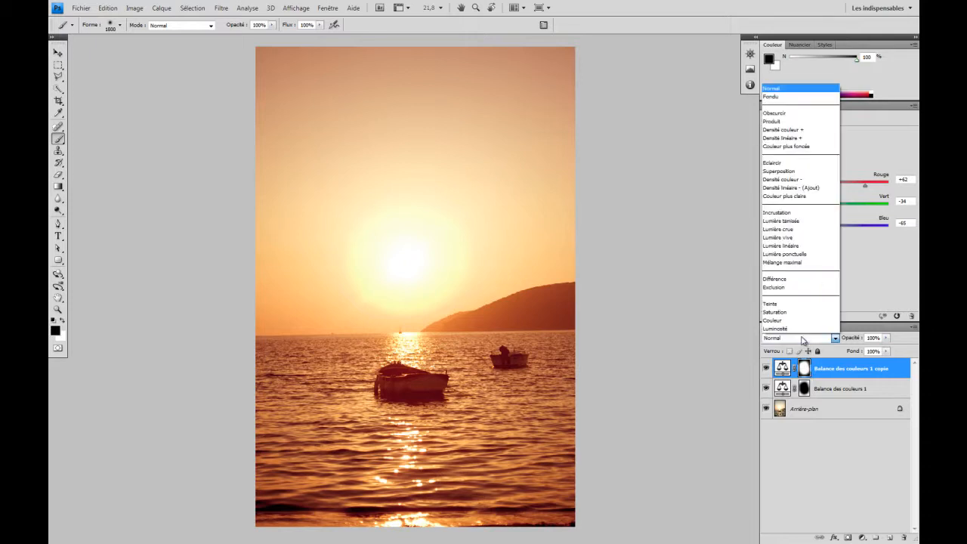
pyautogui.click(788, 225)
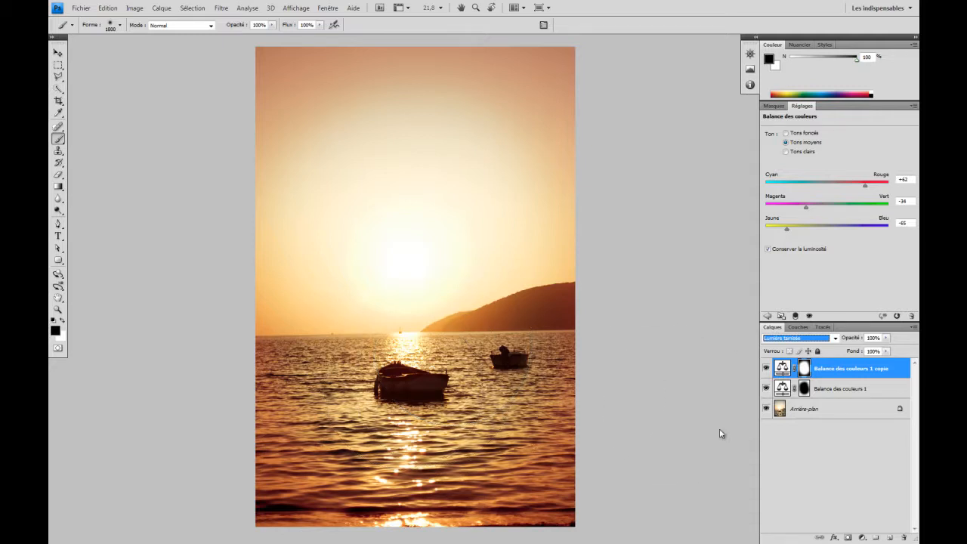
# Add a Courbes adjustment layer with a point at input 119, output 146, and mask out its effect around the photo's edges in black.
pyautogui.click(862, 538)
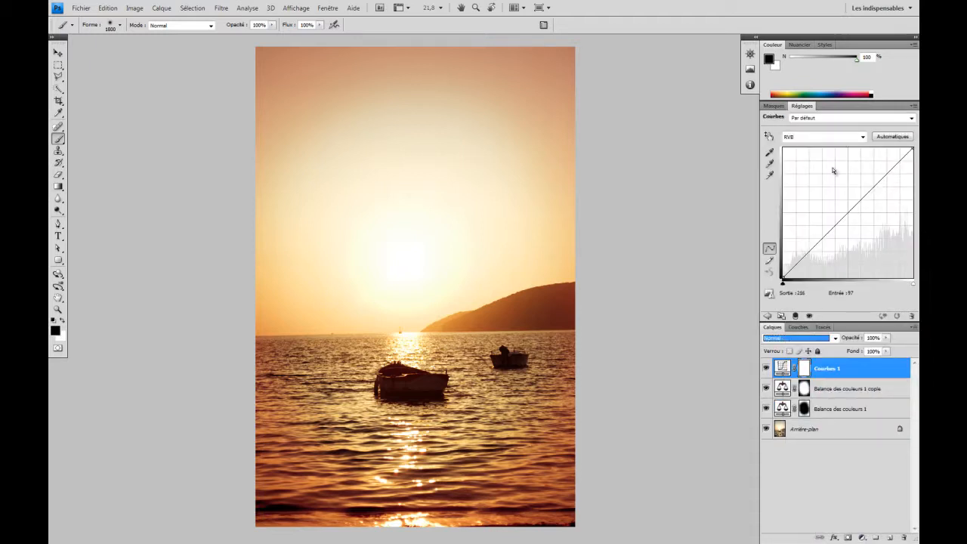
pyautogui.moveTo(851, 207); pyautogui.dragTo(843, 203)
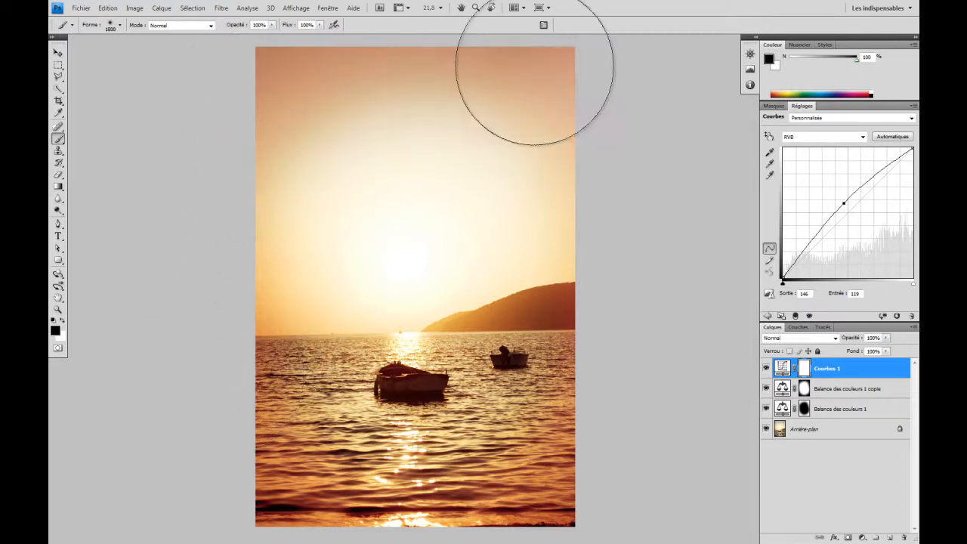
pyautogui.moveTo(537, 490)
pyautogui.mouseDown()
pyautogui.moveTo(313, 528)
pyautogui.moveTo(330, 538)
pyautogui.moveTo(197, 344)
pyautogui.moveTo(212, 381)
pyautogui.mouseUp()
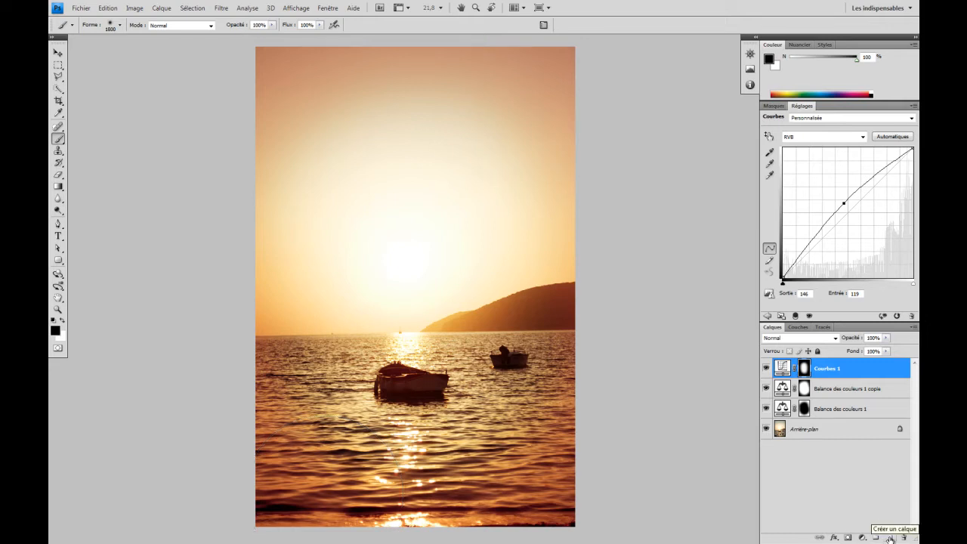
# Create a new layer in Lumière tamisée blend mode and fill it with black.
pyautogui.click(891, 538)
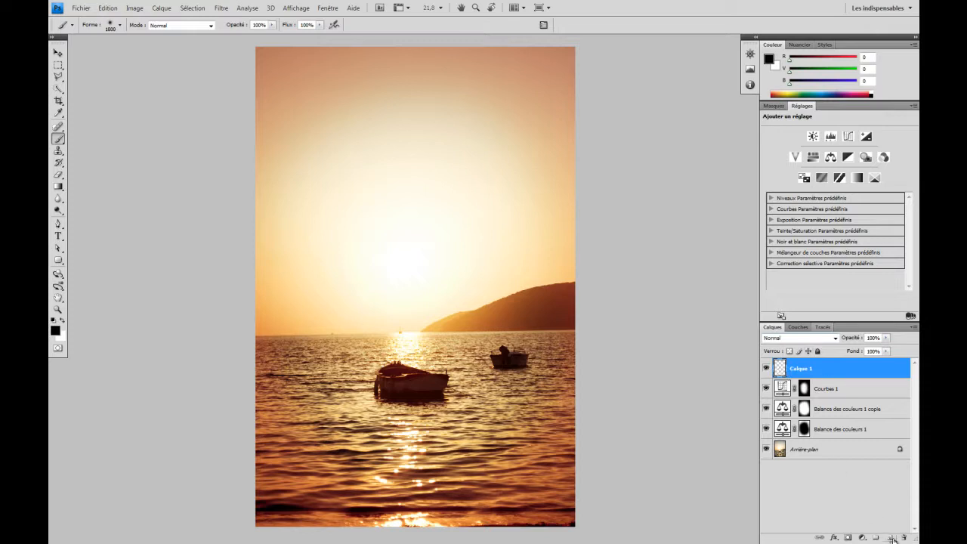
pyautogui.click(797, 338)
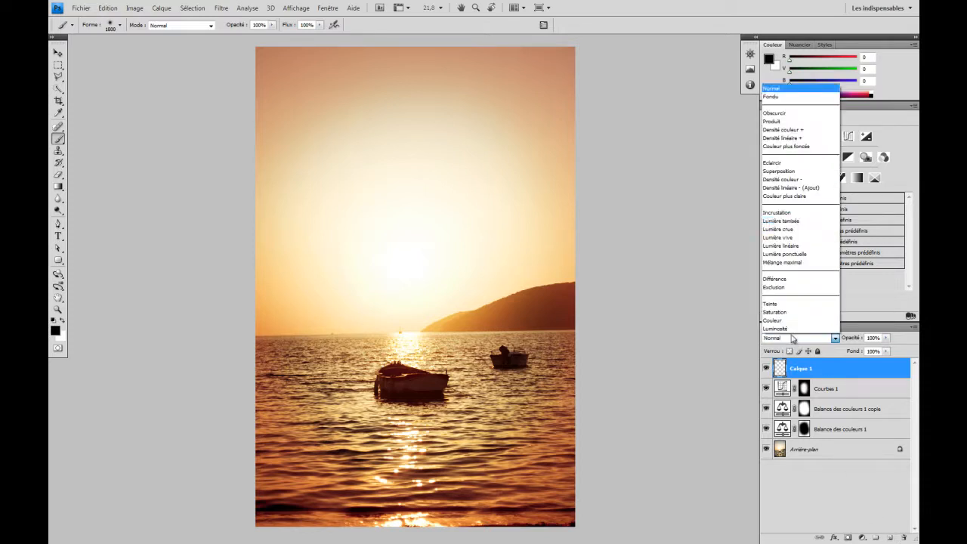
pyautogui.click(798, 223)
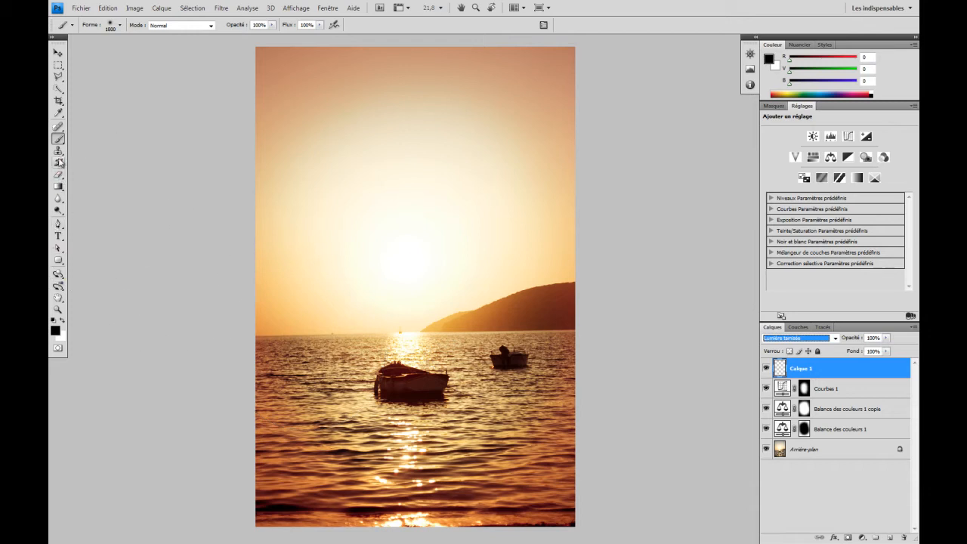
pyautogui.click(59, 186)
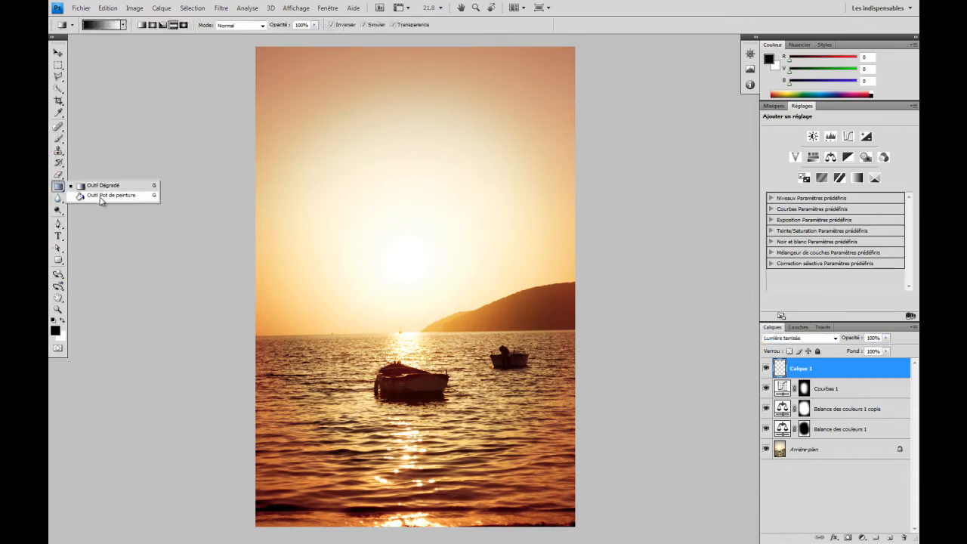
pyautogui.click(96, 197)
pyautogui.click(414, 240)
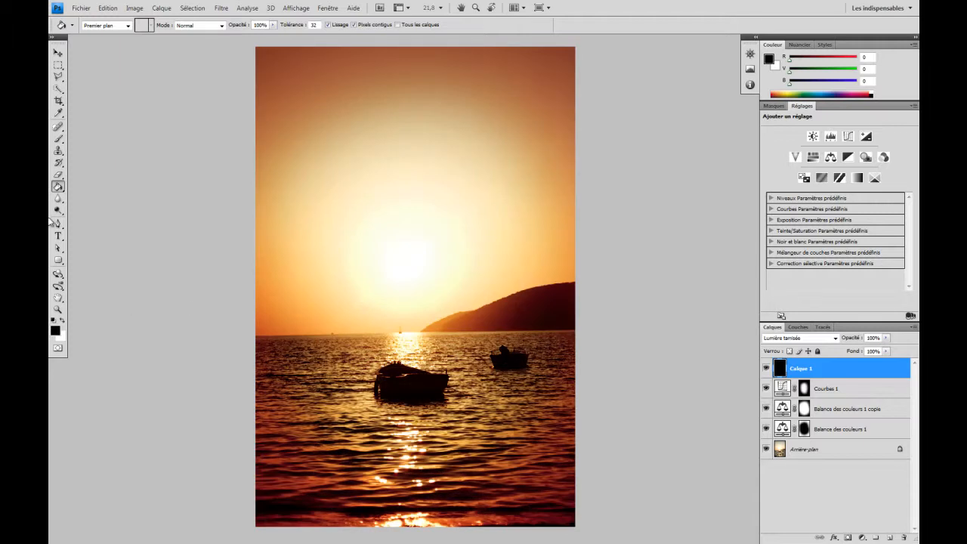
# Set the foreground colour to 50% grey (808080) and brush it over the centre of the black-filled layer.
pyautogui.click(59, 138)
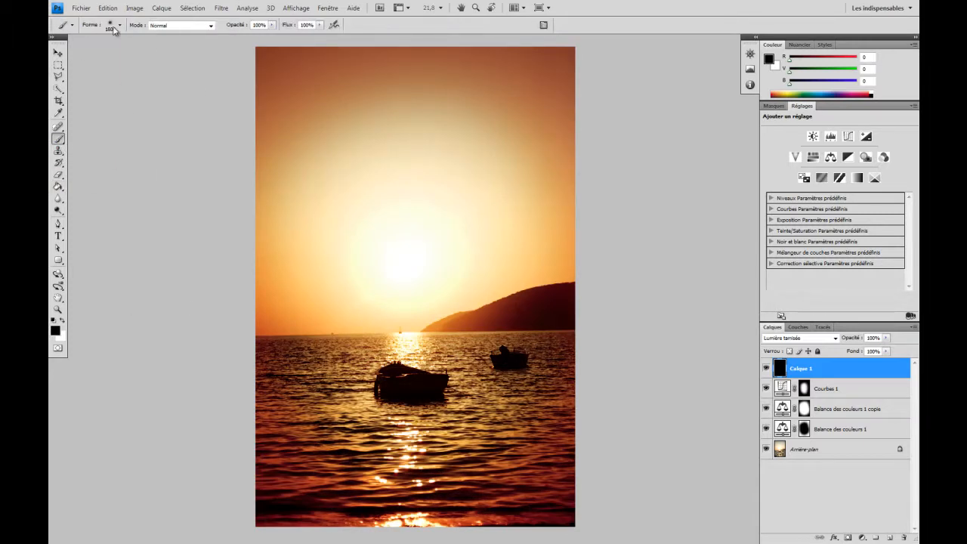
pyautogui.click(55, 330)
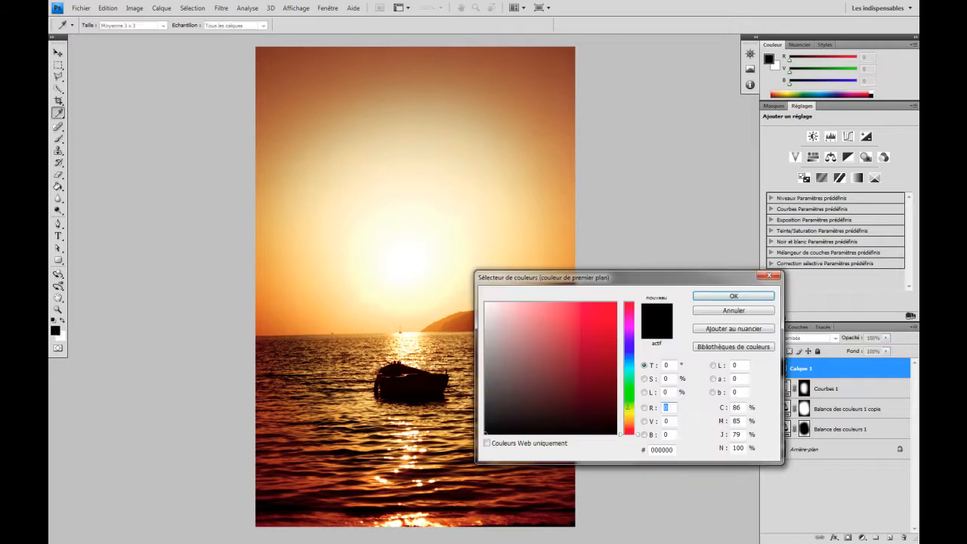
pyautogui.click(664, 392)
pyautogui.write('50')
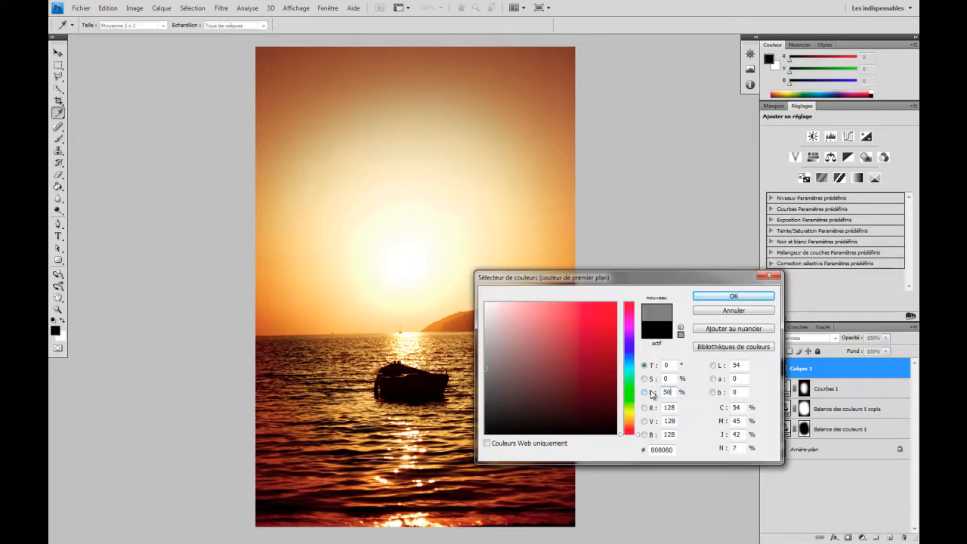
pyautogui.click(733, 297)
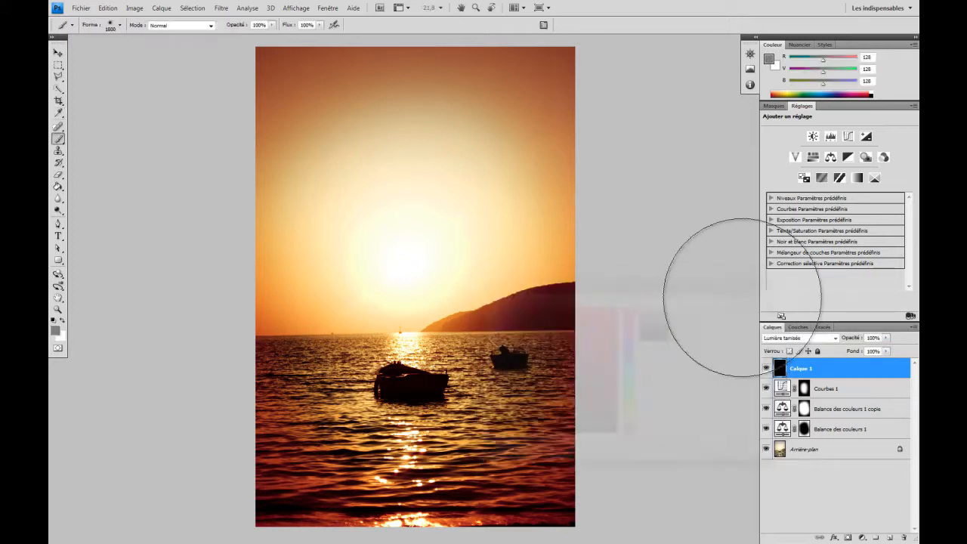
pyautogui.moveTo(391, 311)
pyautogui.mouseDown()
pyautogui.moveTo(401, 164)
pyautogui.moveTo(373, 374)
pyautogui.moveTo(495, 362)
pyautogui.moveTo(383, 377)
pyautogui.moveTo(295, 322)
pyautogui.moveTo(460, 407)
pyautogui.moveTo(586, 283)
pyautogui.moveTo(366, 365)
pyautogui.moveTo(360, 168)
pyautogui.moveTo(488, 179)
pyautogui.moveTo(489, 295)
pyautogui.moveTo(377, 402)
pyautogui.moveTo(363, 400)
pyautogui.moveTo(492, 379)
pyautogui.moveTo(357, 362)
pyautogui.moveTo(364, 293)
pyautogui.moveTo(422, 239)
pyautogui.moveTo(390, 412)
pyautogui.moveTo(469, 409)
pyautogui.mouseUp()
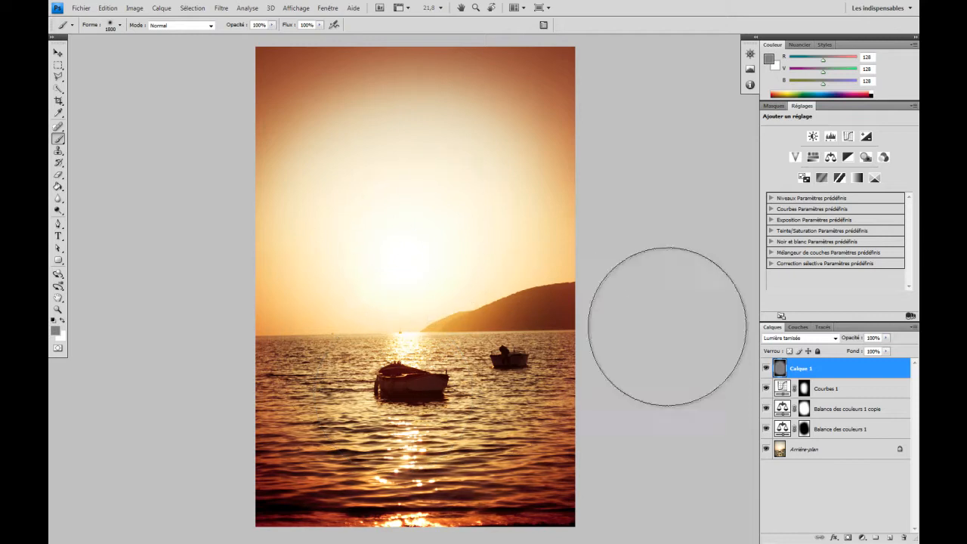
# Lower the opacity of the grey-centred vignette layer to soften the darkened edges, leaving no layer selected.
pyautogui.click(888, 340)
pyautogui.moveTo(888, 350); pyautogui.dragTo(857, 354)
pyautogui.click(796, 497)
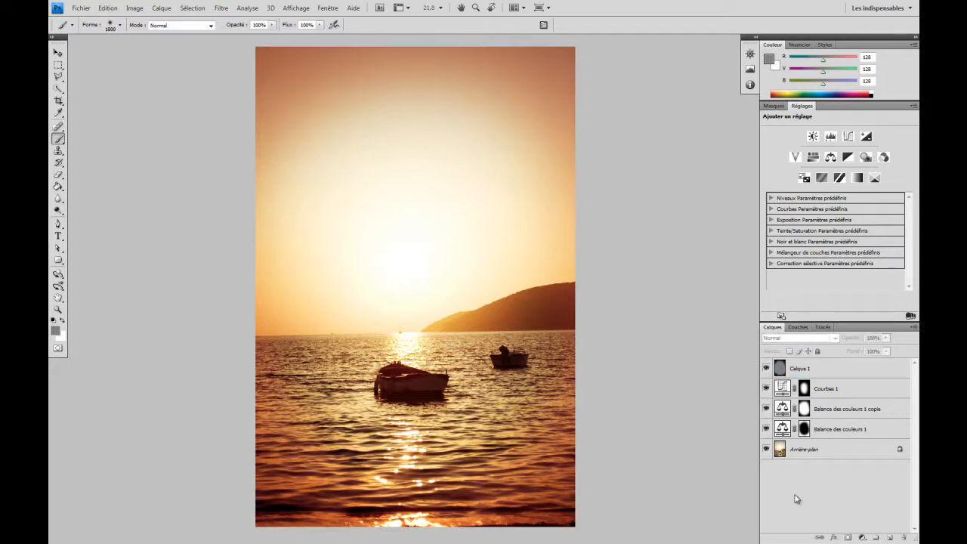
# Show only the background photo, then turn the colour balance, curves and vignette layers back on one by one from the bottom up.
pyautogui.keyDown('alt'); pyautogui.click(766, 451); pyautogui.keyUp('alt')
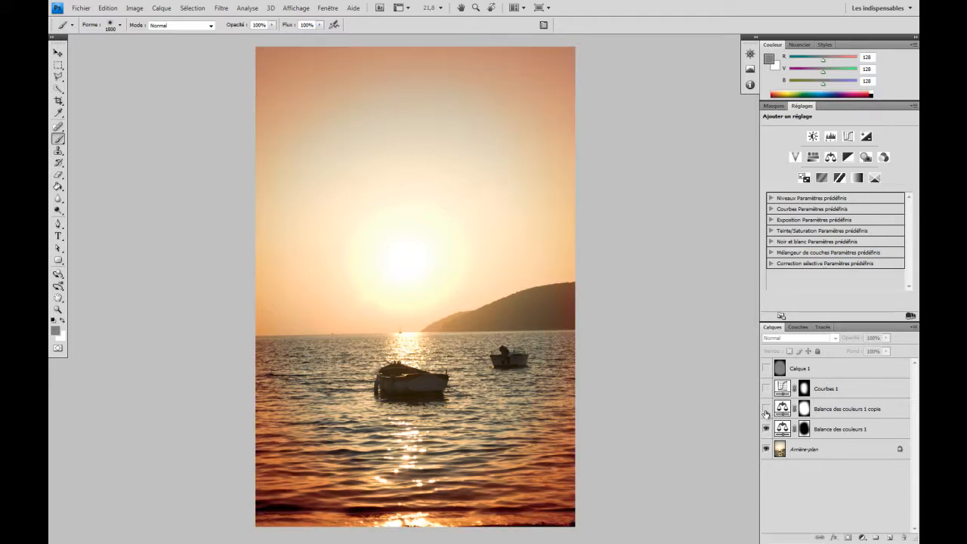
pyautogui.click(765, 429)
pyautogui.click(765, 409)
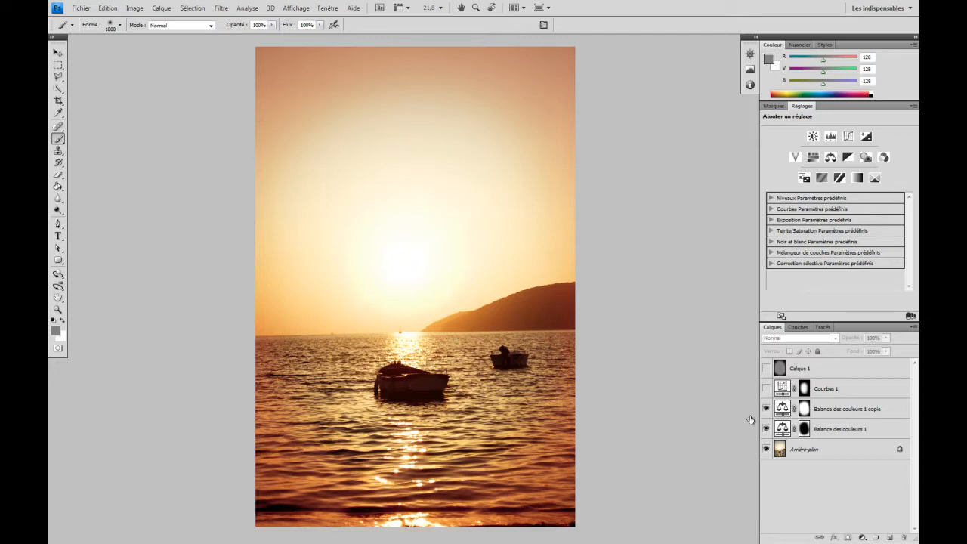
pyautogui.click(766, 388)
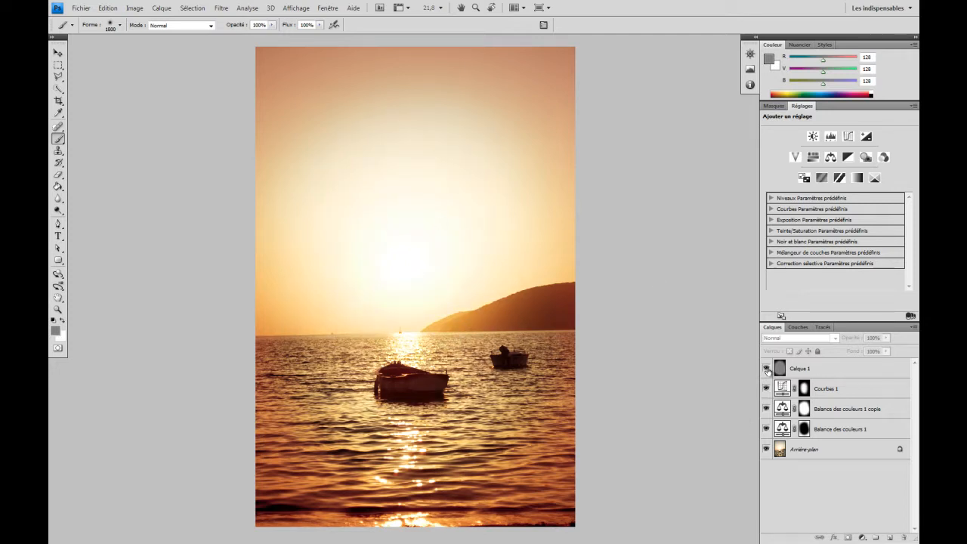
pyautogui.click(766, 368)
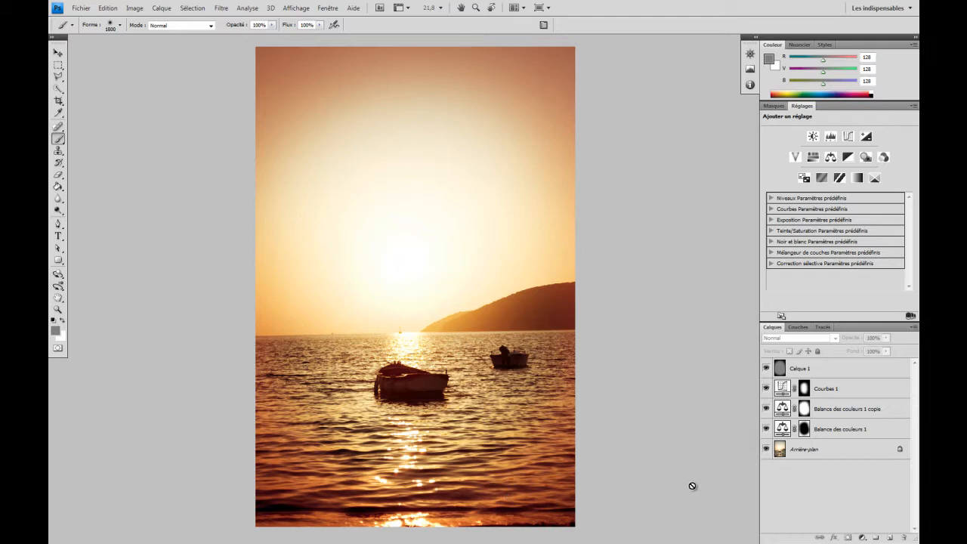
# Compare the original photo with the finished edit by repeatedly hiding and showing all layers above the background.
pyautogui.keyDown('alt'); pyautogui.click(766, 450); pyautogui.keyUp('alt')
pyautogui.keyDown('alt'); pyautogui.click(766, 449); pyautogui.keyUp('alt')
pyautogui.keyDown('alt'); pyautogui.click(766, 450); pyautogui.keyUp('alt')
pyautogui.keyDown('alt'); pyautogui.click(766, 451); pyautogui.keyUp('alt')
pyautogui.keyDown('alt'); pyautogui.click(766, 451); pyautogui.keyUp('alt')
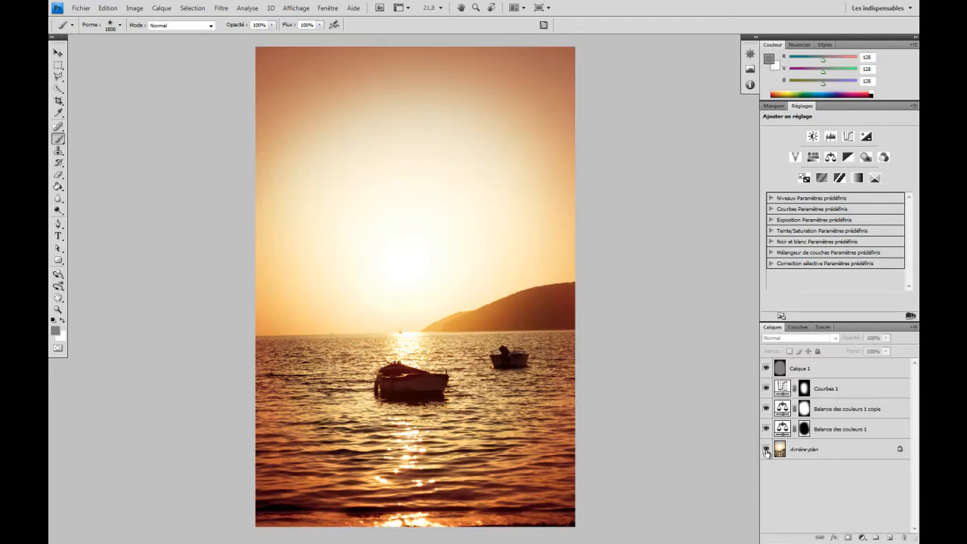